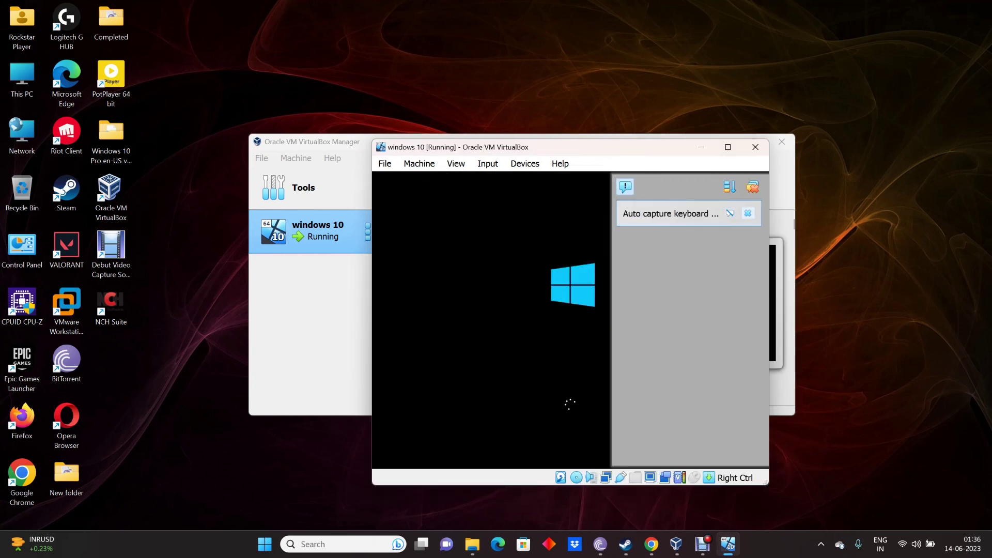
# Step: Dismiss the 'Auto capture keyboard' notice in the booting windows 10 VM window
pyautogui.click(748, 213)
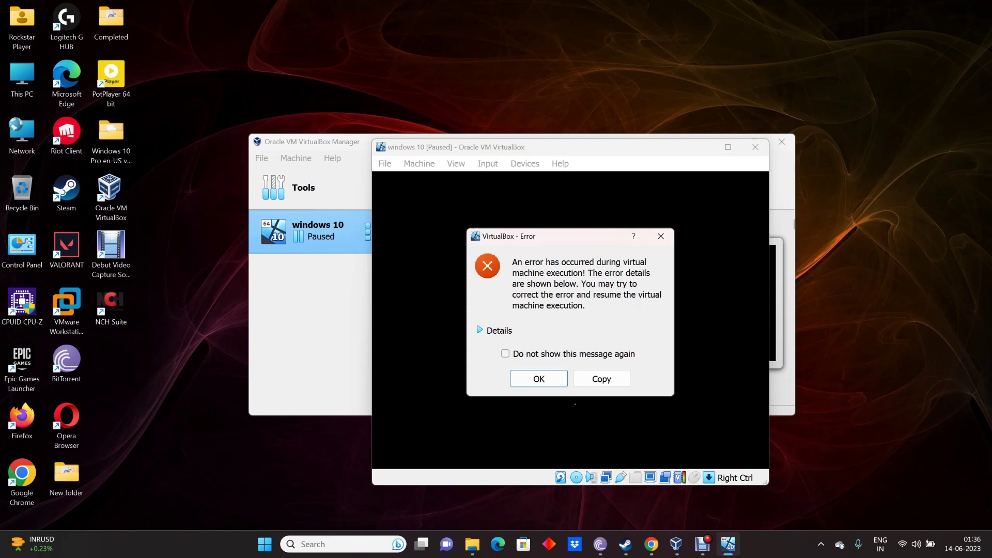
# Step: Expand the HostMemoryLow error's details and dismiss the error with OK
pyautogui.click(479, 330)
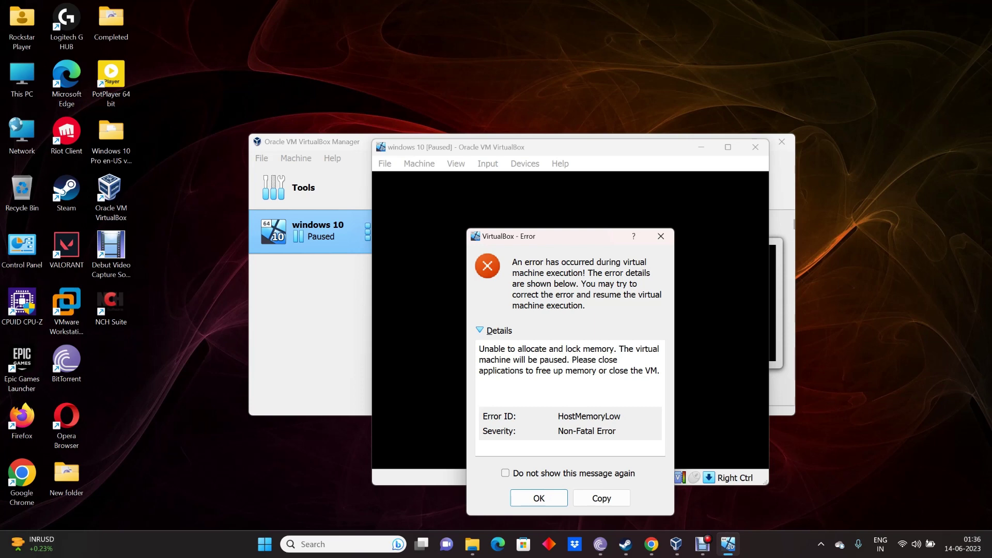
pyautogui.click(703, 543)
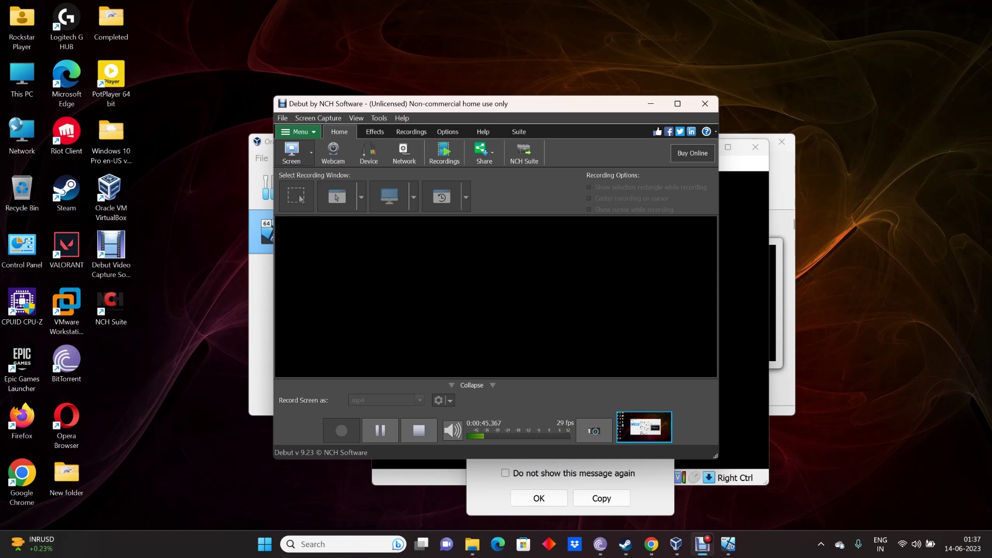
pyautogui.click(702, 544)
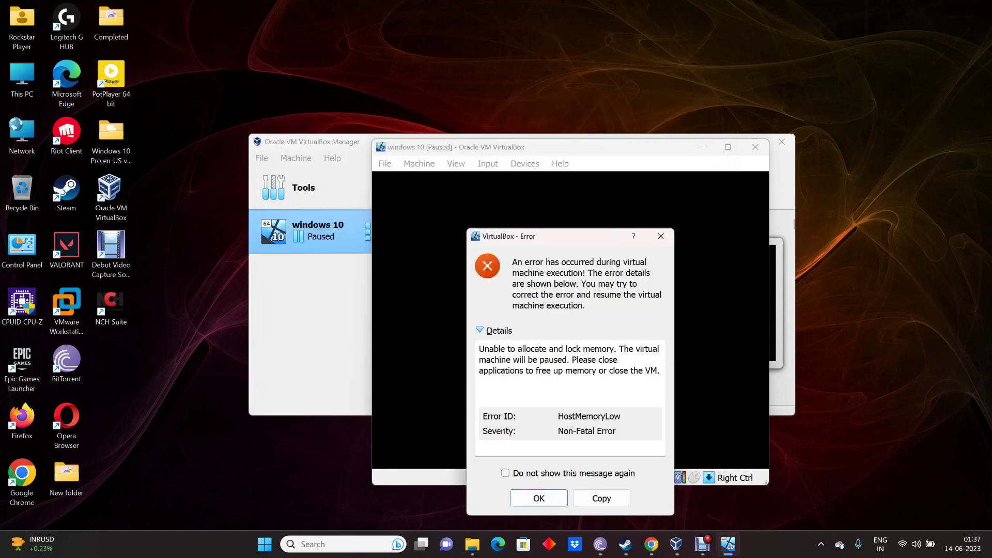
pyautogui.press('Return')
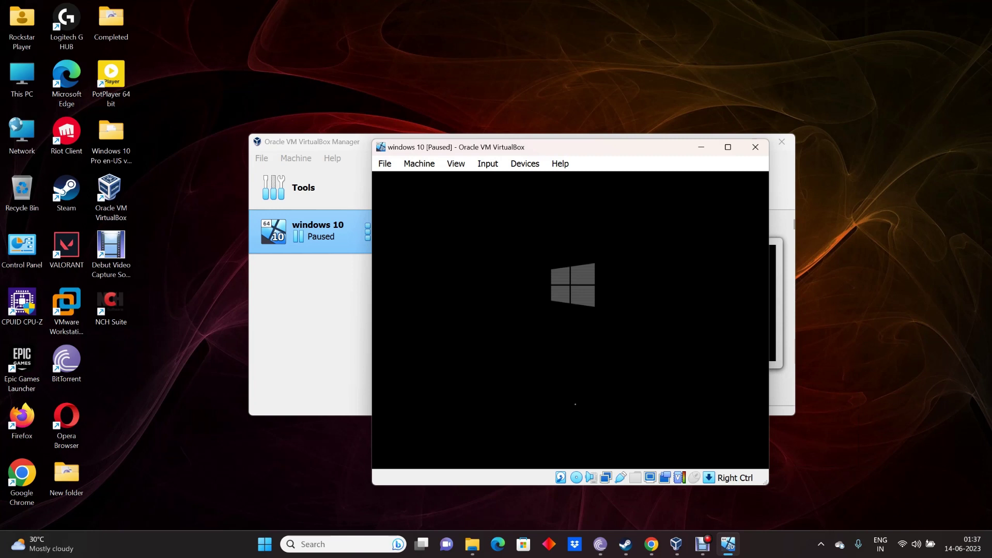
# Step: Power off the windows 10 VM via File > Close, then start it again from the Manager
pyautogui.hotkey('alt', 'f')
pyautogui.press('Down')
pyautogui.press('Down')
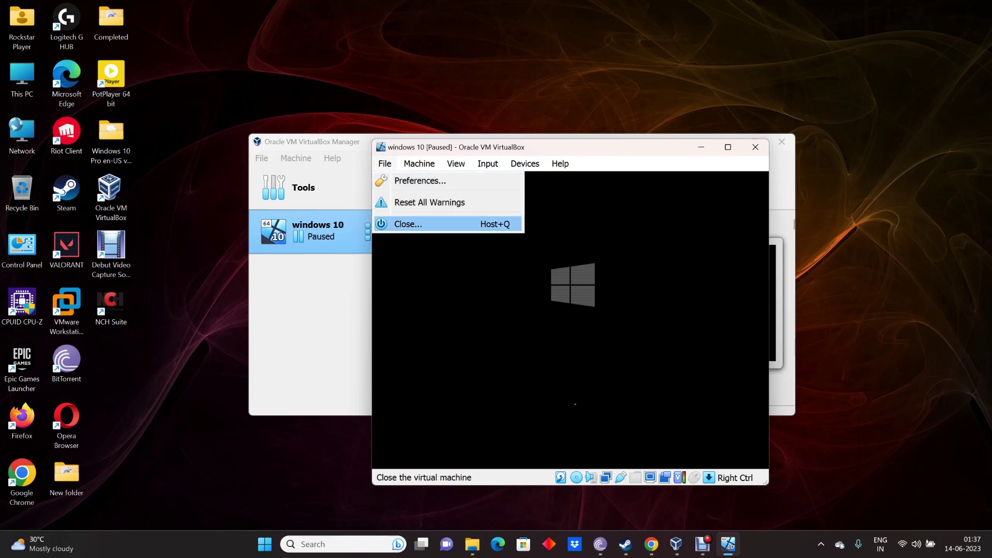
pyautogui.press('Return')
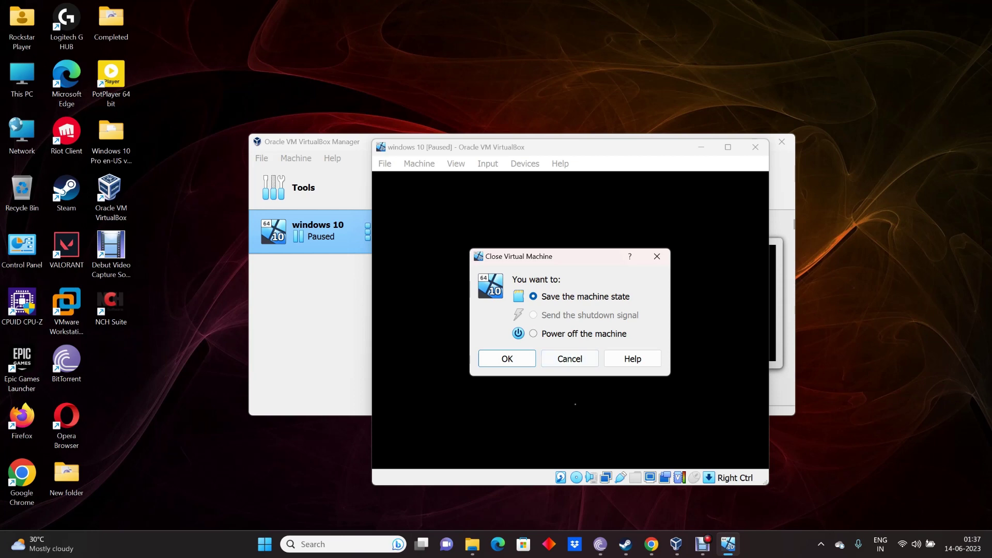
pyautogui.press('Down')
pyautogui.press('Return')
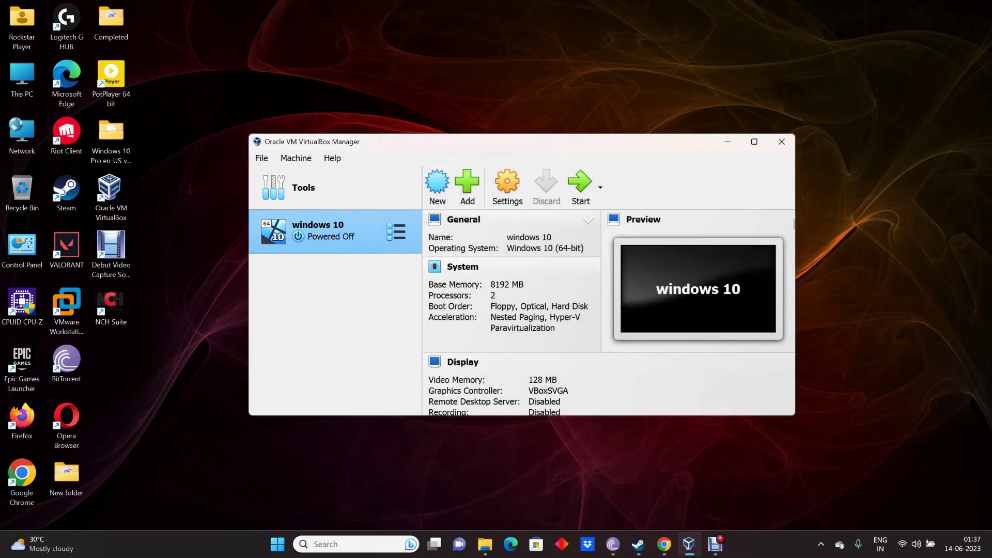
pyautogui.click(579, 185)
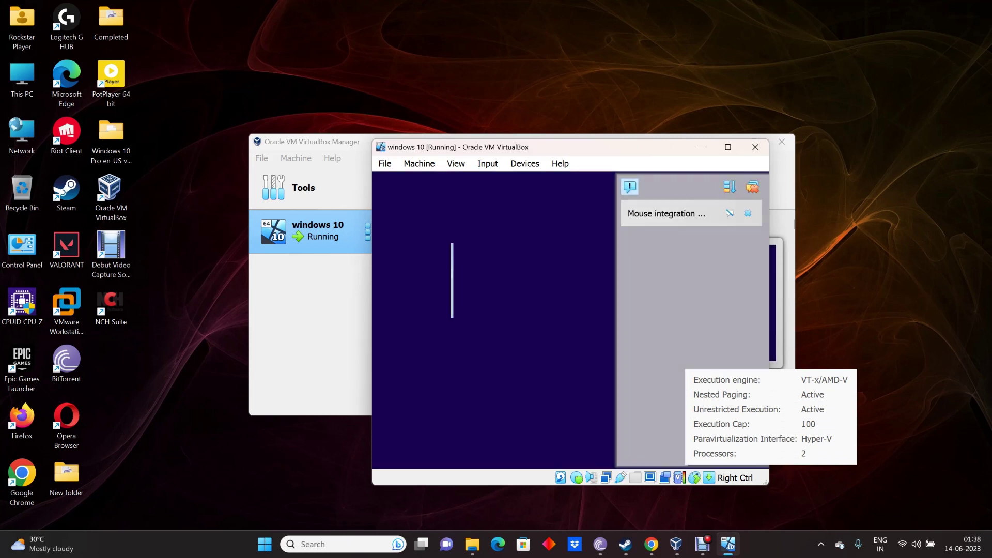
# Step: Dismiss the mouse integration notice, maximize and restore the VM window, and accept English (United States) defaults
pyautogui.click(758, 189)
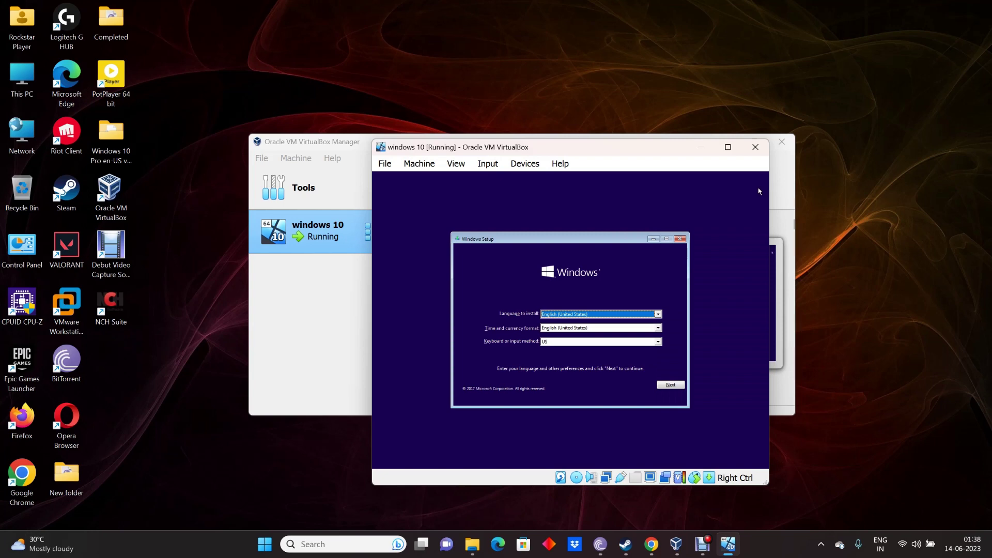
pyautogui.click(702, 544)
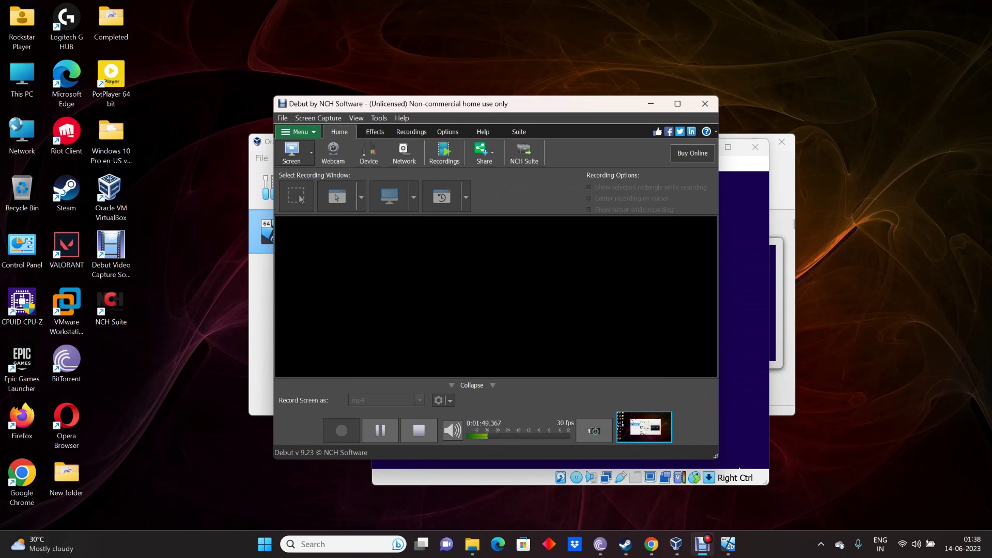
pyautogui.click(703, 544)
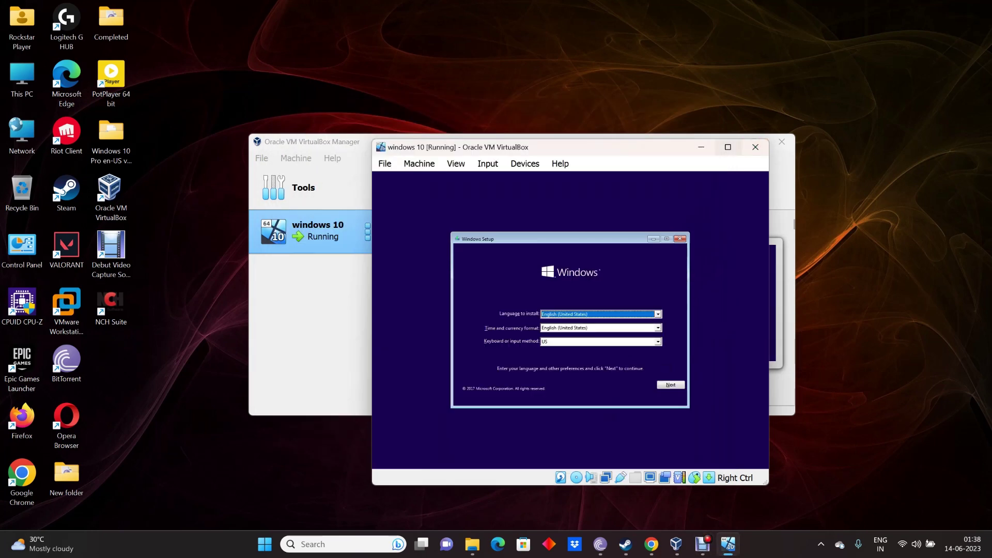
pyautogui.click(728, 147)
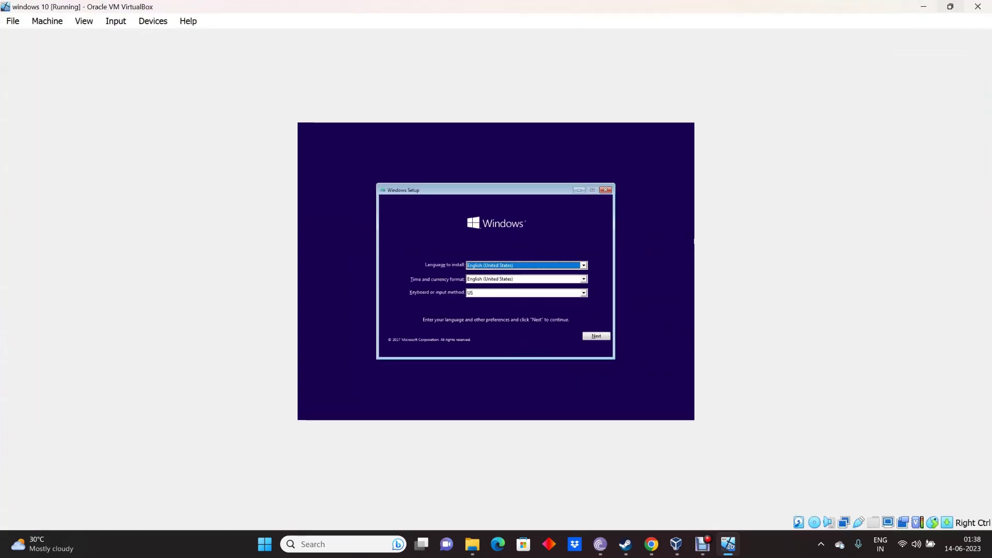
pyautogui.click(949, 6)
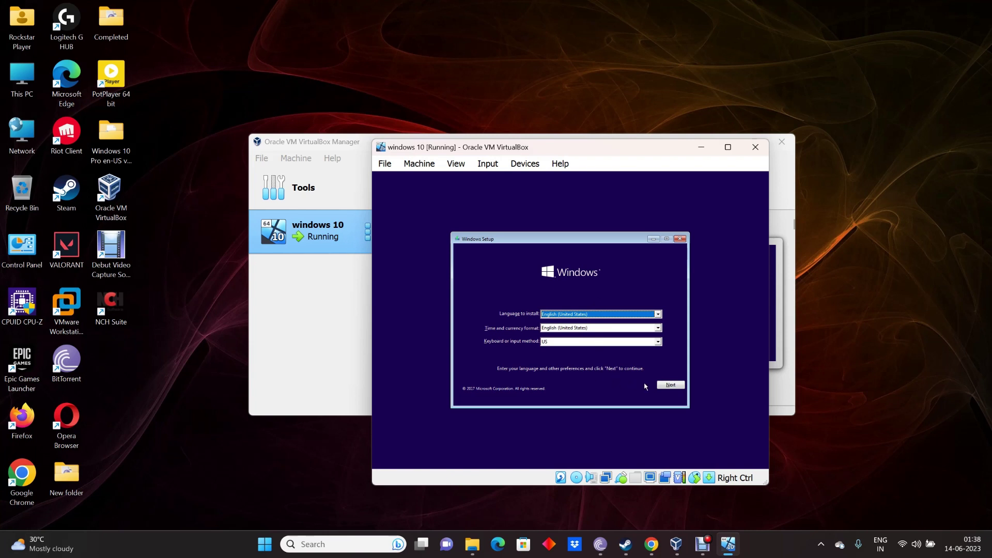
pyautogui.click(670, 385)
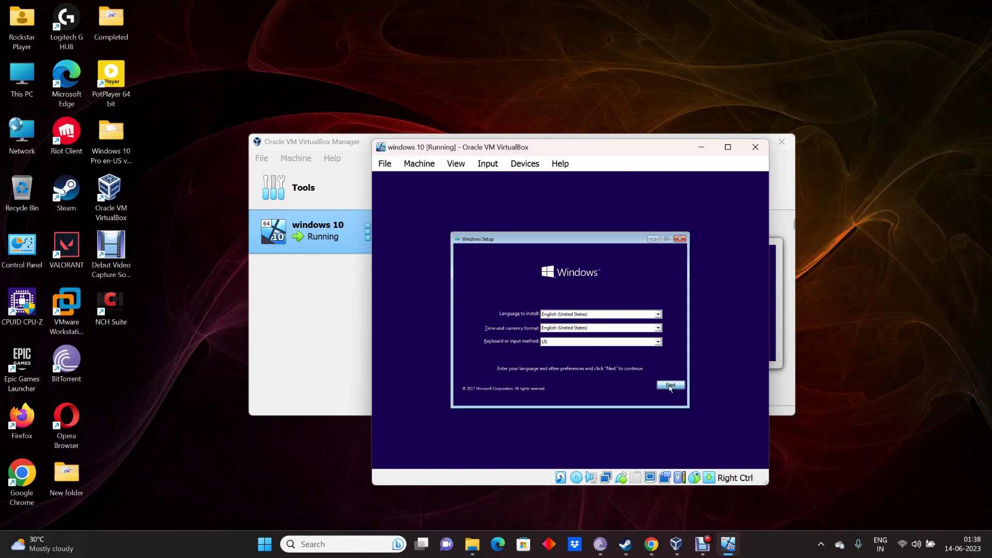
# Step: Start the Windows installation and accept the license terms
pyautogui.click(572, 324)
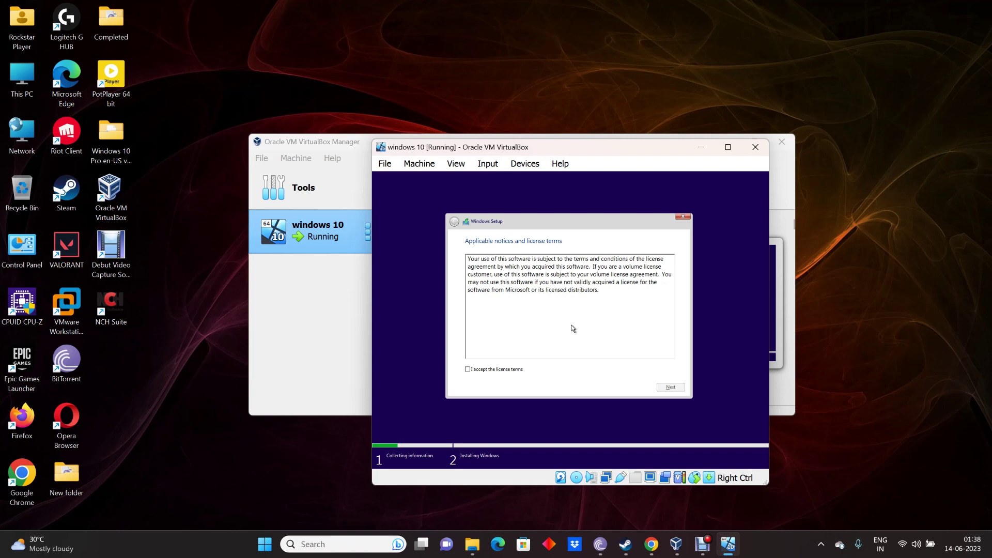
pyautogui.click(468, 369)
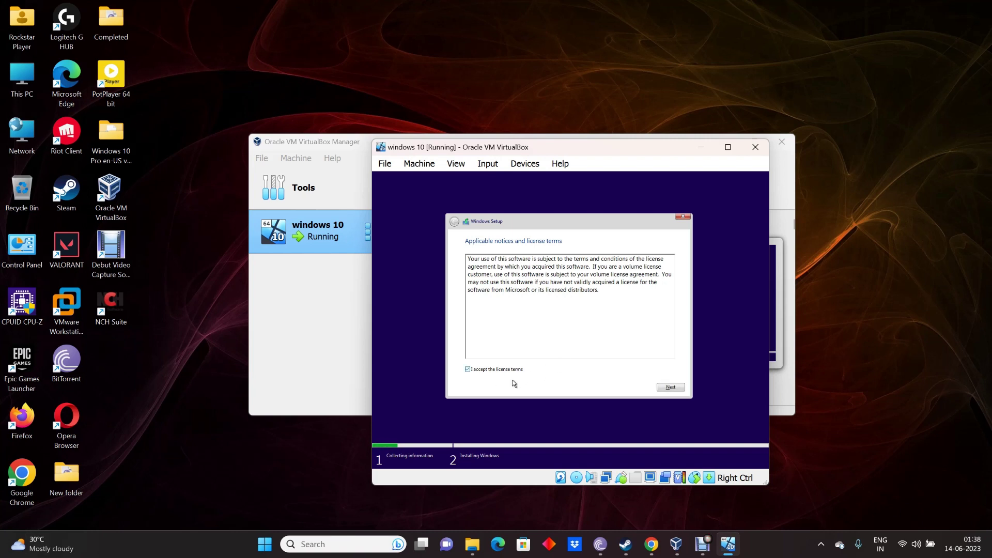
pyautogui.click(672, 390)
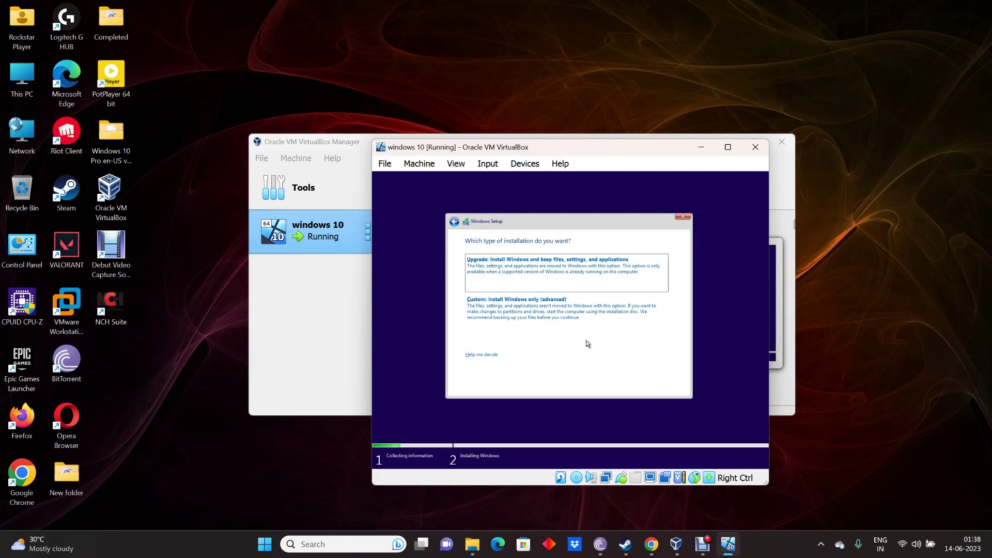
# Step: Choose a custom install, partition the unallocated 60 GB drive, and install onto Partition 2
pyautogui.click(578, 310)
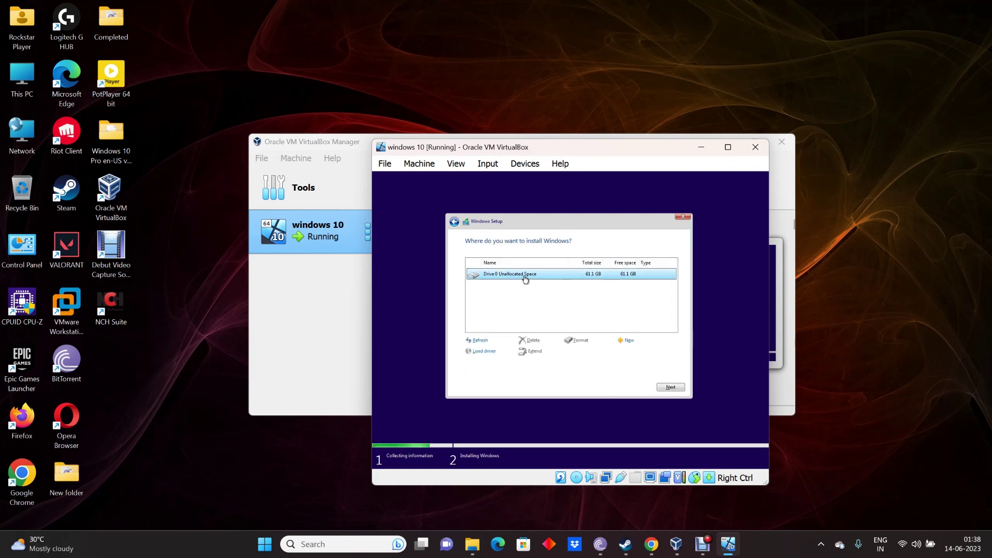
pyautogui.click(626, 341)
pyautogui.click(642, 351)
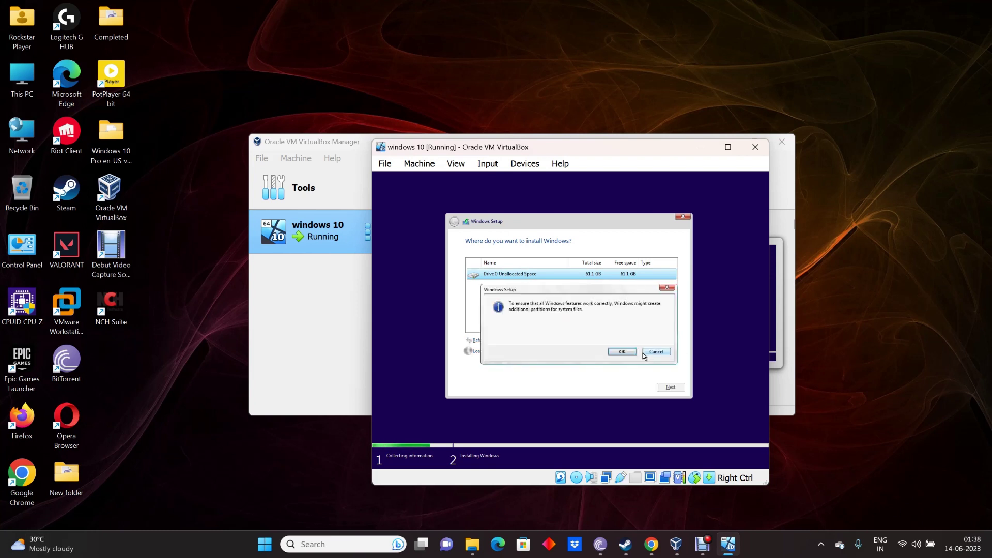
pyautogui.click(621, 350)
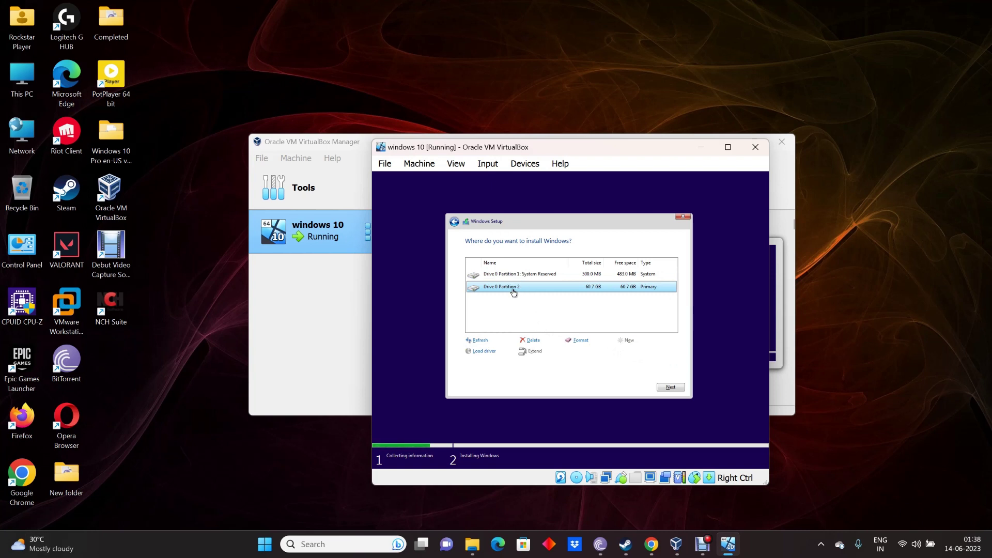
pyautogui.click(670, 387)
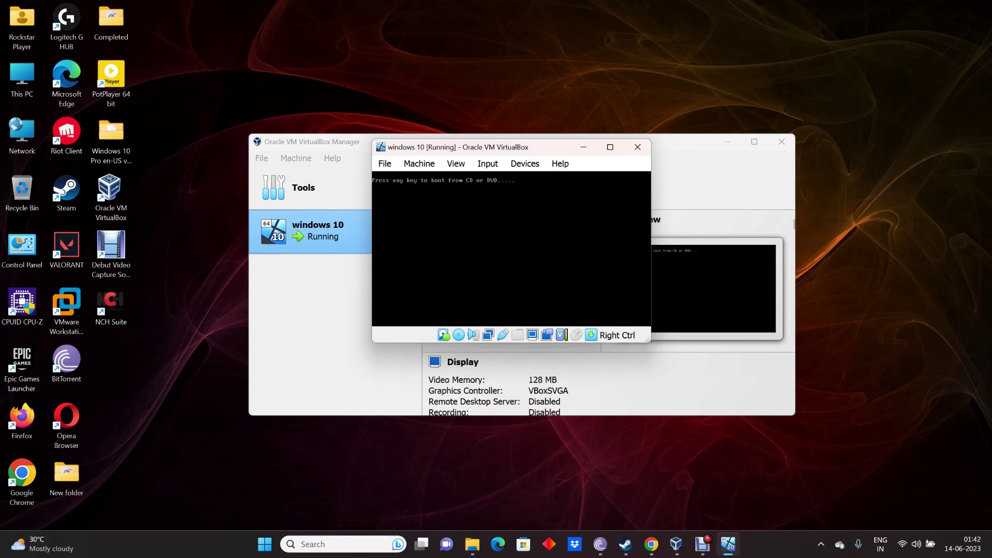
# Step: Let the VM boot from the hard disk into Windows first-time setup
pyautogui.press('Return')
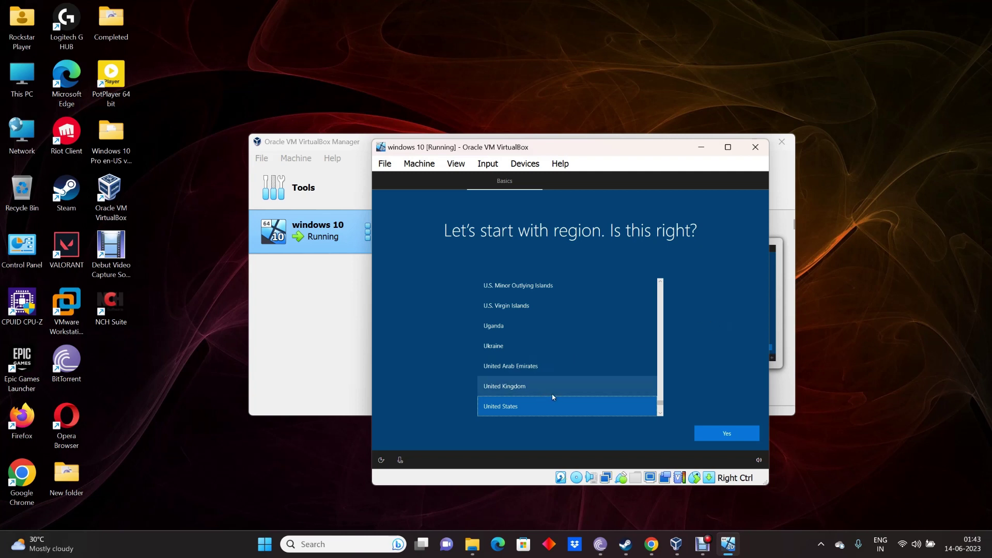
# Step: Pick India from the region list and confirm it with Yes
pyautogui.scroll(7, 593, 374)
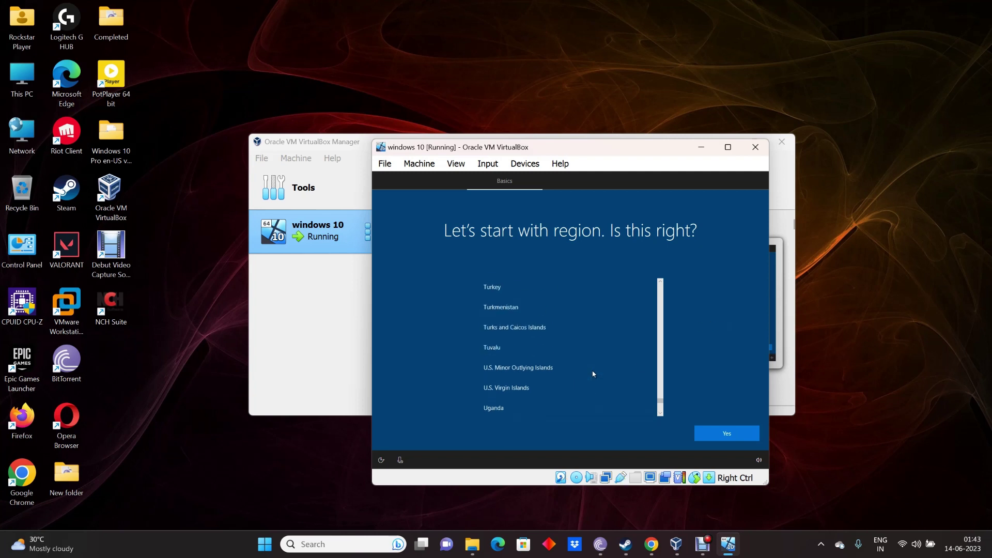
pyautogui.scroll(5, 593, 374)
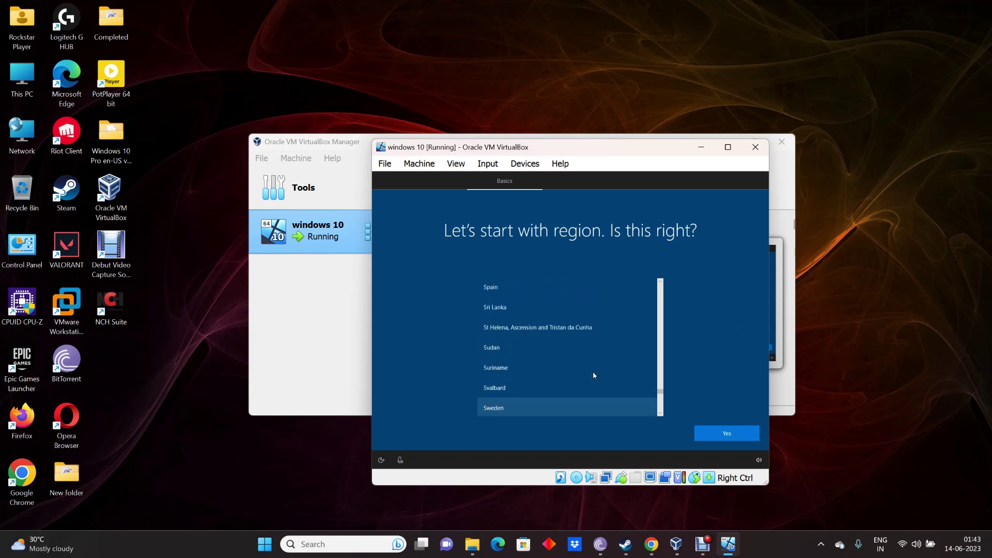
pyautogui.scroll(5, 592, 376)
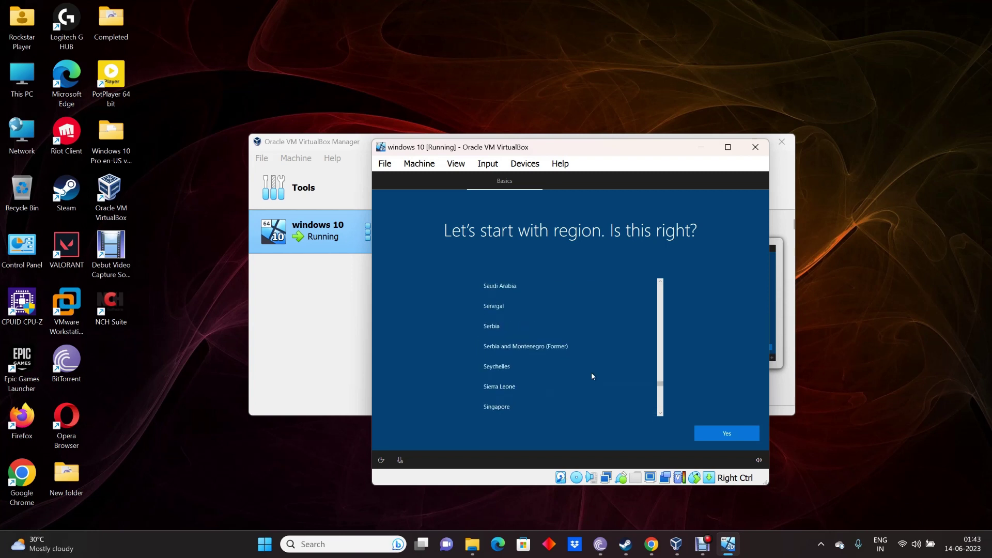
pyautogui.scroll(5, 590, 377)
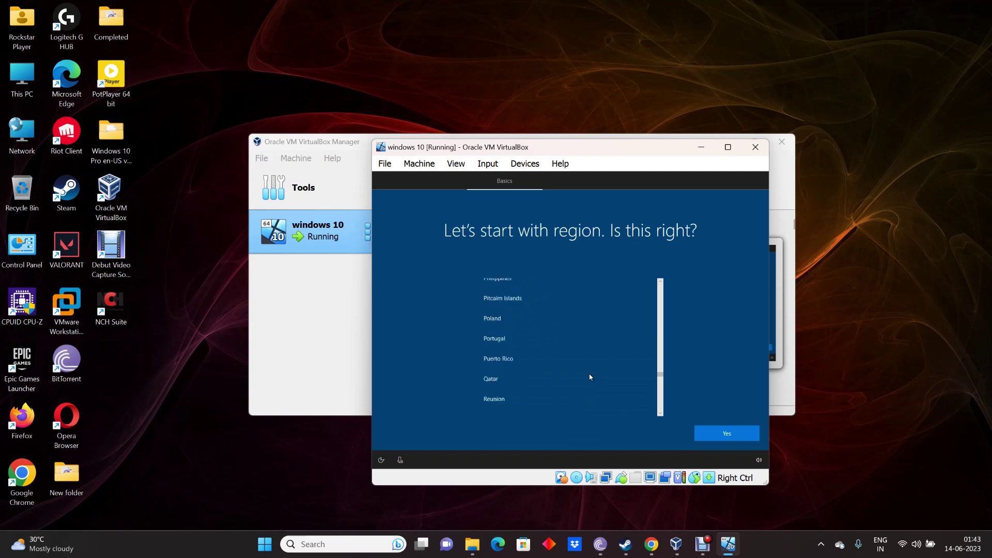
pyautogui.scroll(5, 590, 376)
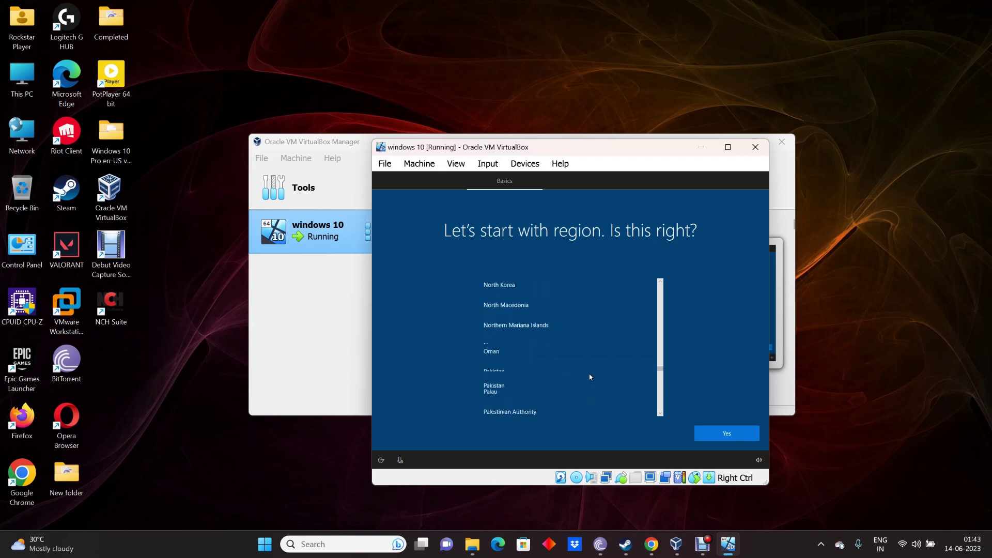
pyautogui.scroll(5, 590, 377)
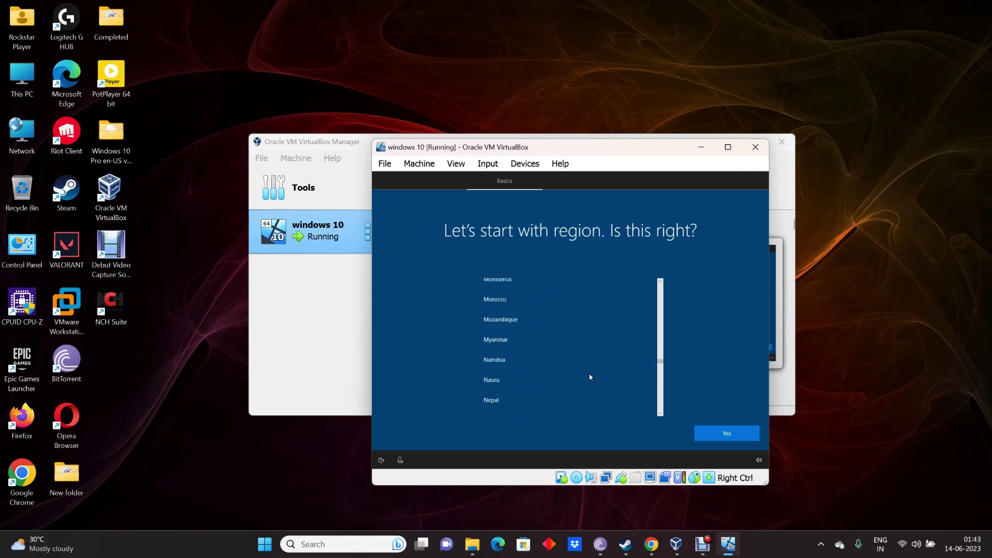
pyautogui.scroll(5, 590, 377)
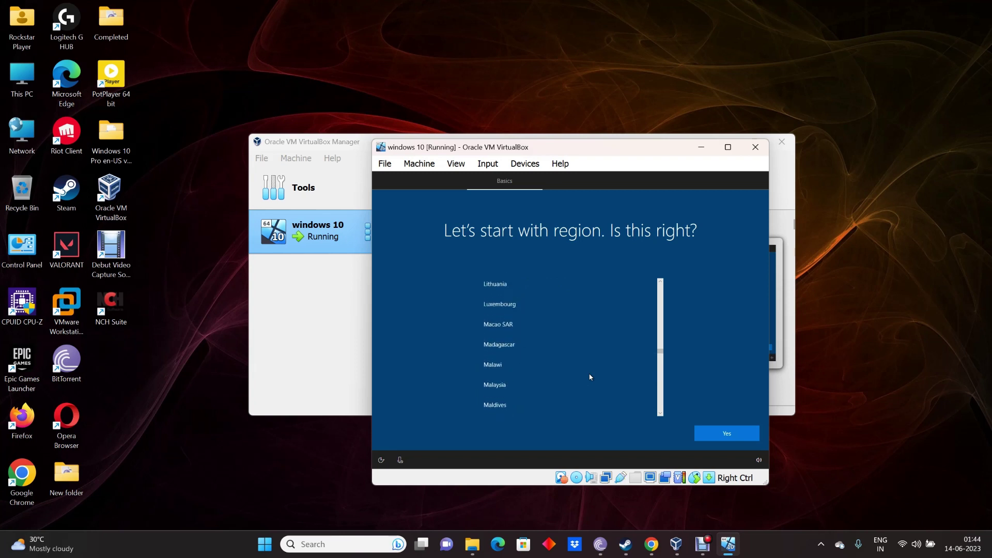
pyautogui.scroll(2, 590, 376)
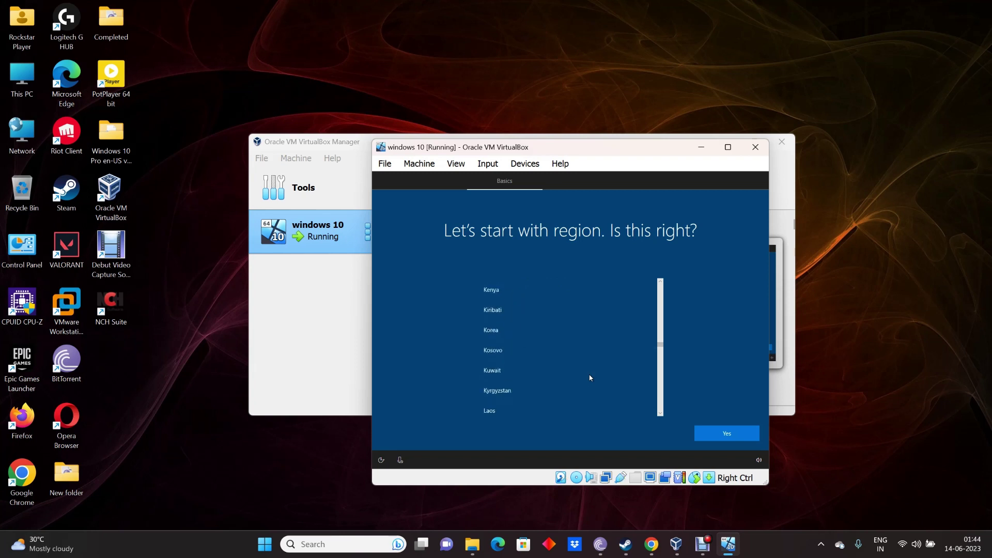
pyautogui.scroll(-2, 590, 378)
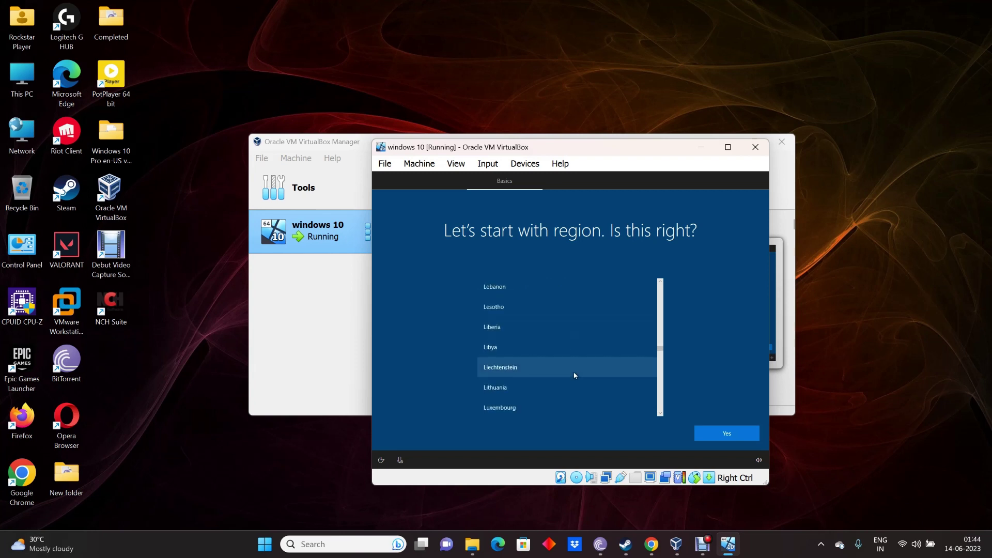
pyautogui.scroll(6, 572, 375)
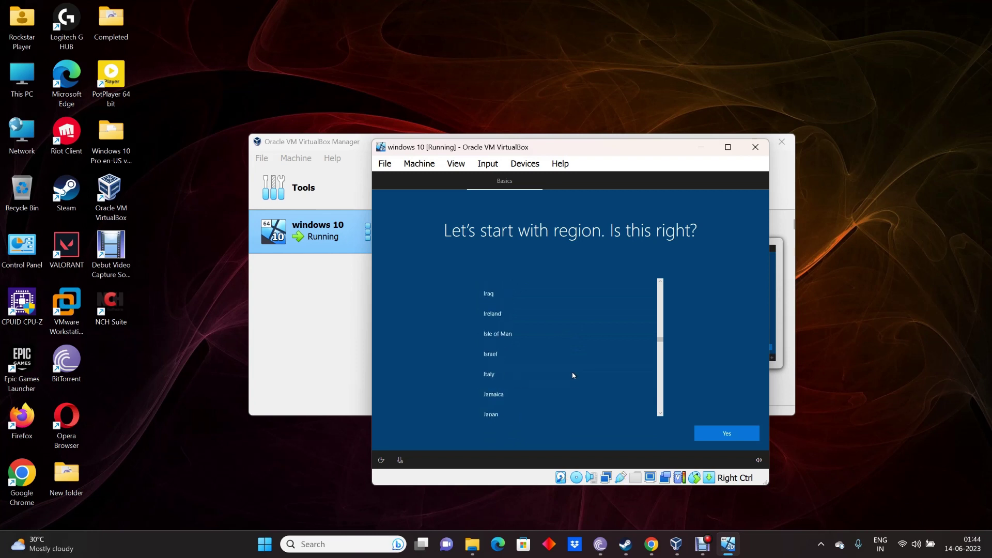
pyautogui.click(536, 336)
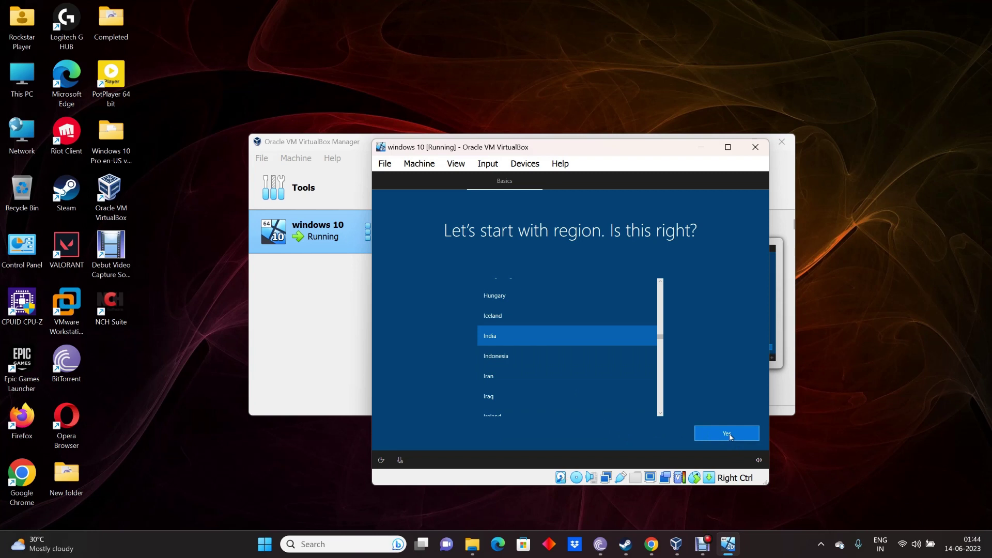
pyautogui.click(735, 438)
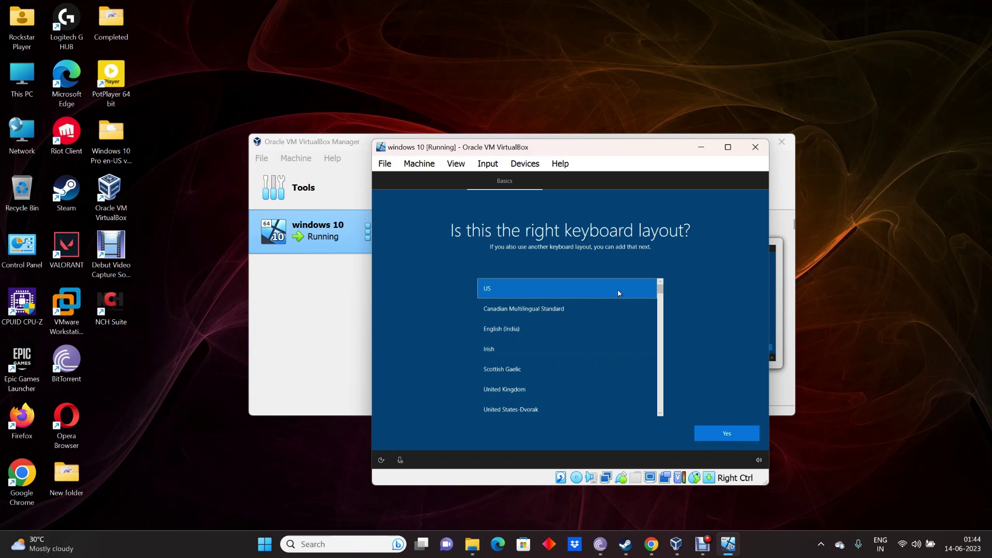
# Step: Accept the US keyboard layout and skip adding a second keyboard layout
pyautogui.click(723, 438)
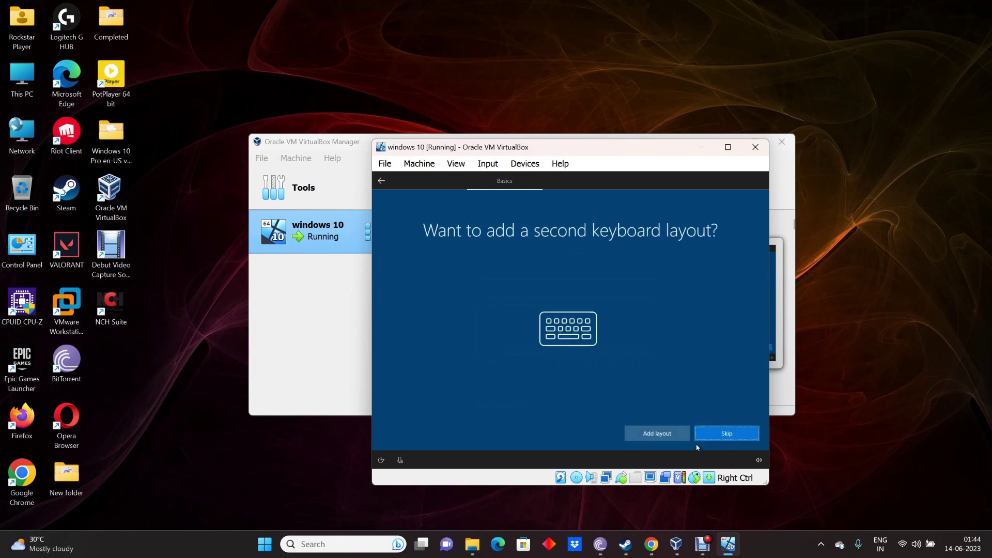
pyautogui.click(730, 435)
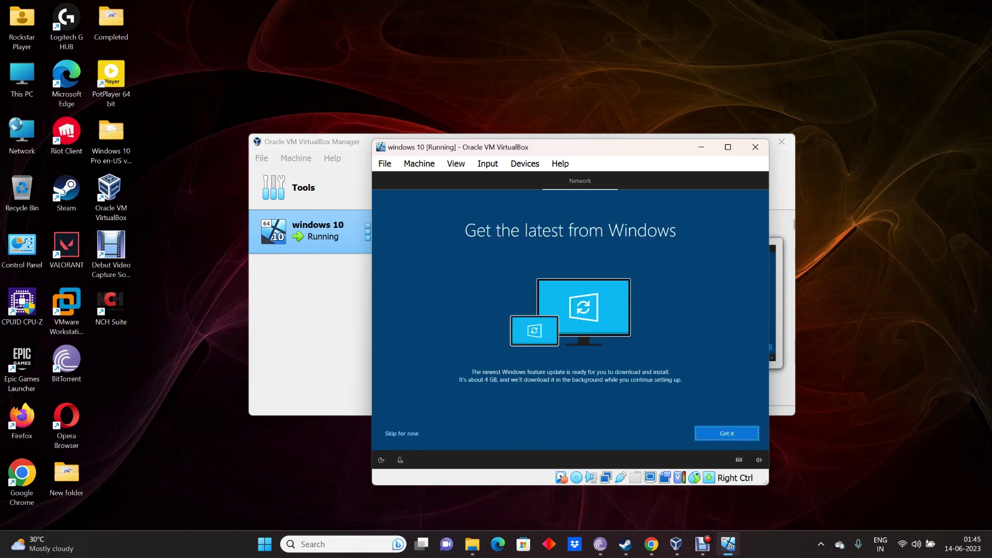
# Step: Accept the Windows feature update and name the local account 'Player'
pyautogui.click(726, 434)
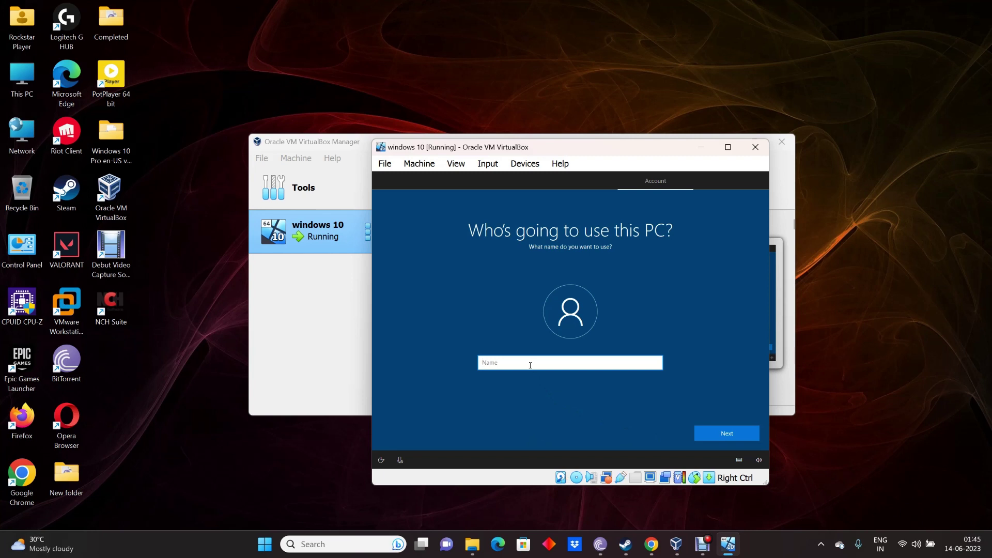
pyautogui.write('Player')
pyautogui.click(733, 433)
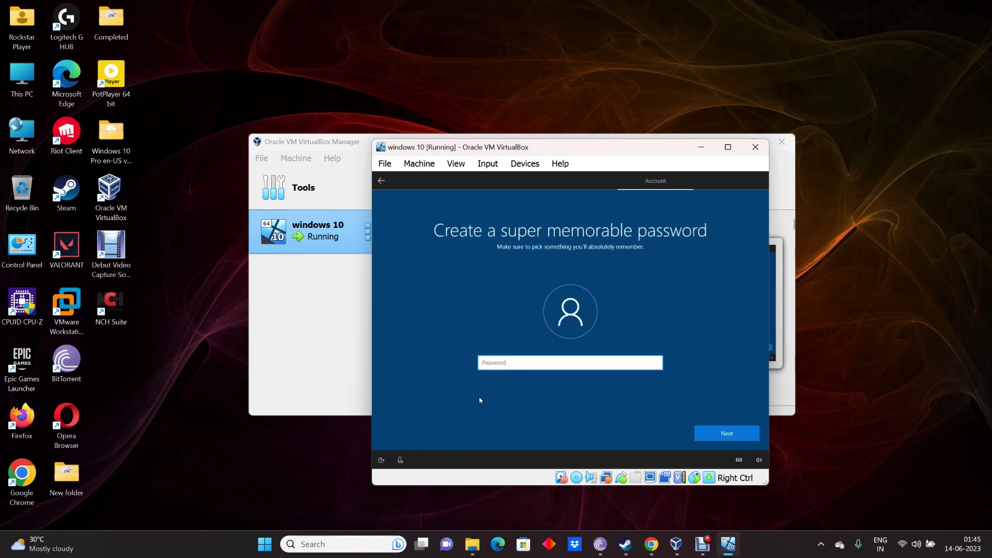
# Step: Enter the account password, then retype it in the Confirm password box
pyautogui.write('12345')
pyautogui.click(731, 435)
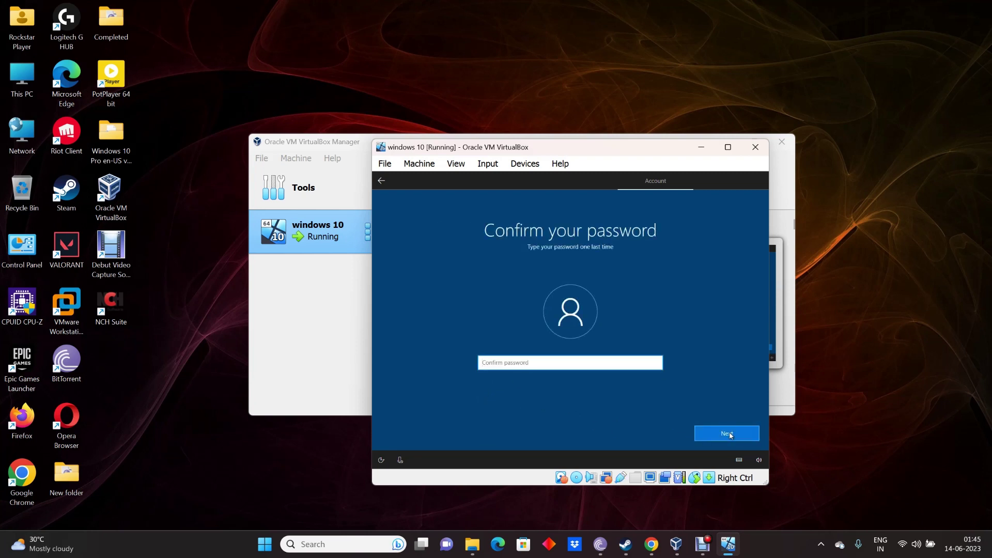
pyautogui.write('123')
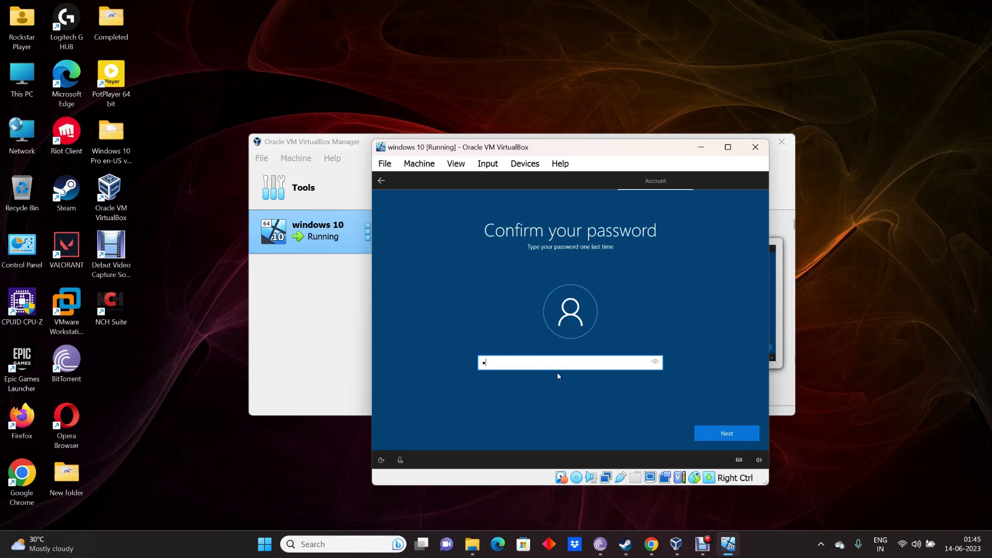
pyautogui.write('4')
pyautogui.click(722, 437)
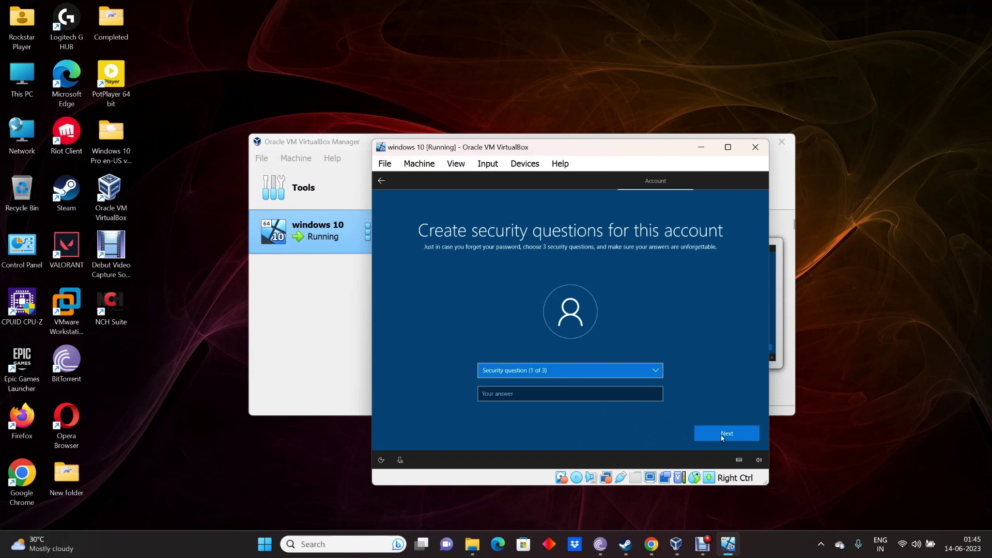
# Step: Choose the first pet's name question and enter its answer
pyautogui.click(599, 370)
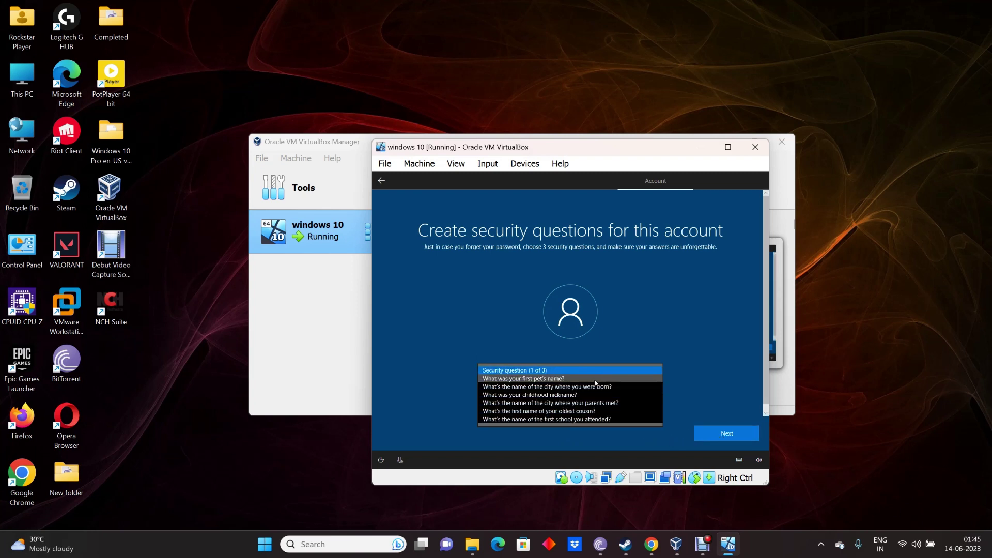
pyautogui.click(598, 378)
pyautogui.click(508, 394)
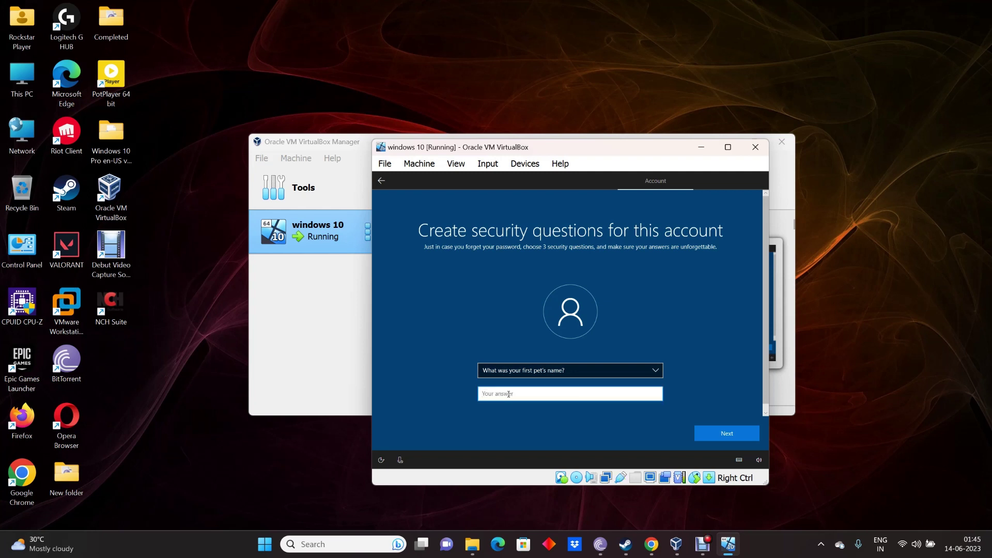
pyautogui.write('x')
pyautogui.click(730, 436)
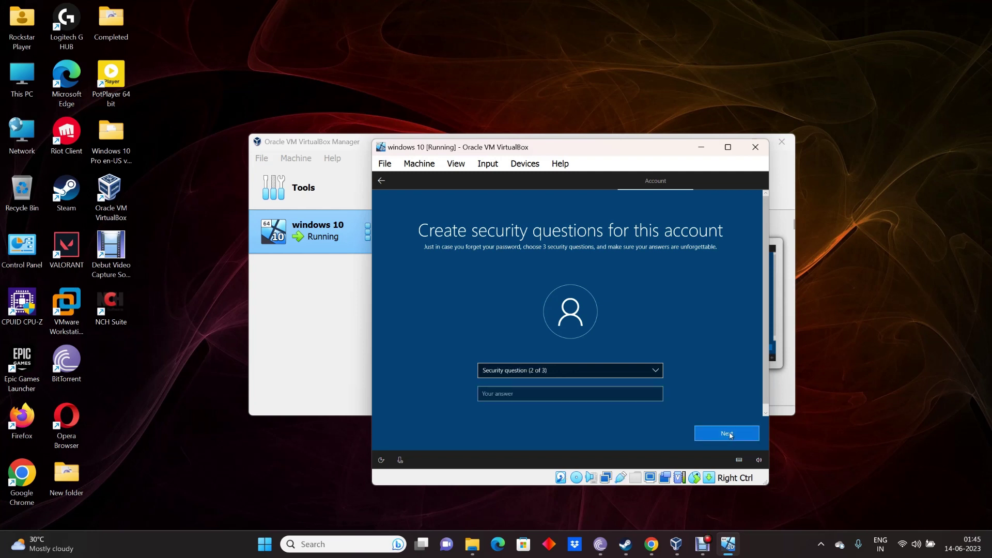
# Step: Choose the city-where-you-were-born question and enter its answer
pyautogui.click(584, 371)
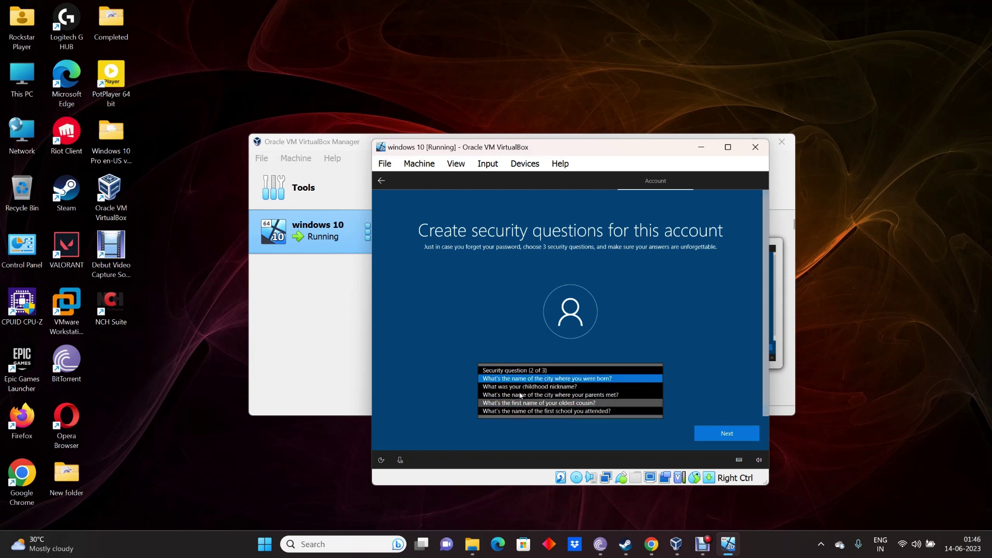
pyautogui.click(609, 380)
pyautogui.click(513, 394)
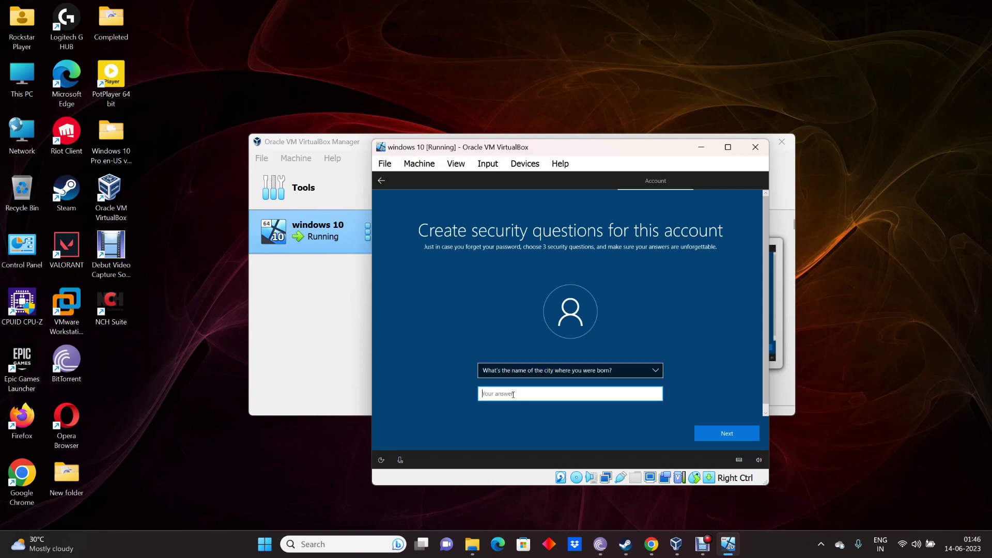
pyautogui.write('z')
pyautogui.click(708, 436)
# Step: Choose the childhood nickname question and enter its answer
pyautogui.click(593, 372)
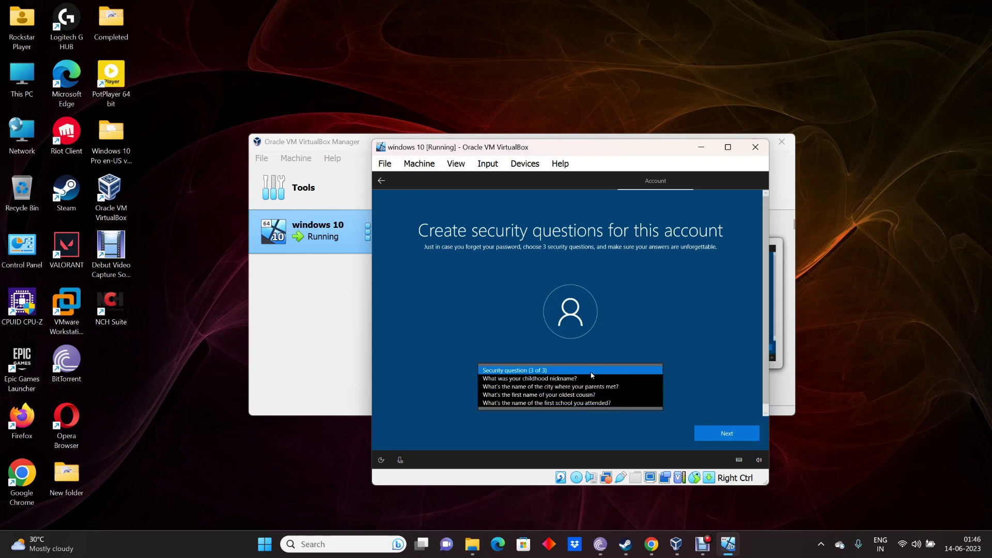
pyautogui.click(589, 379)
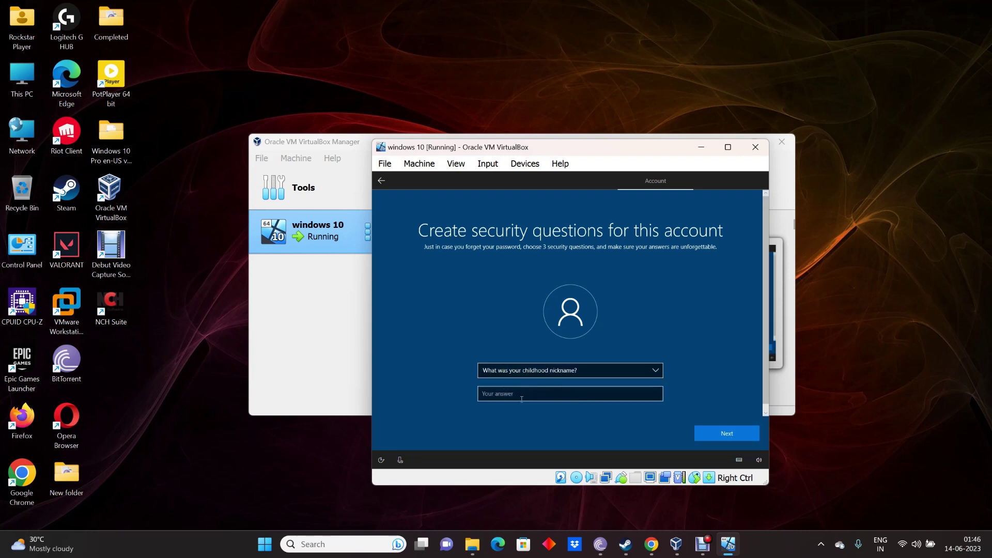
pyautogui.click(522, 393)
pyautogui.write('c')
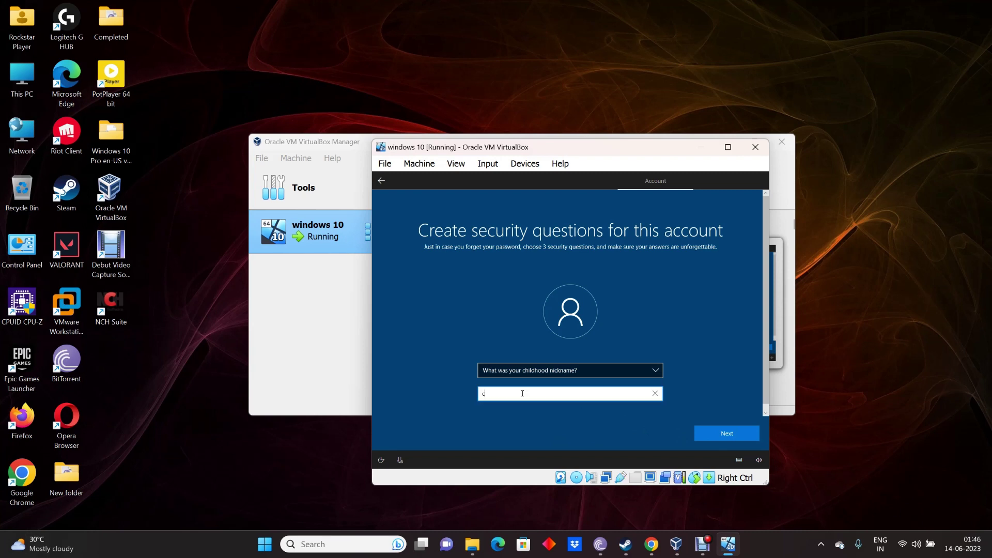
pyautogui.click(722, 434)
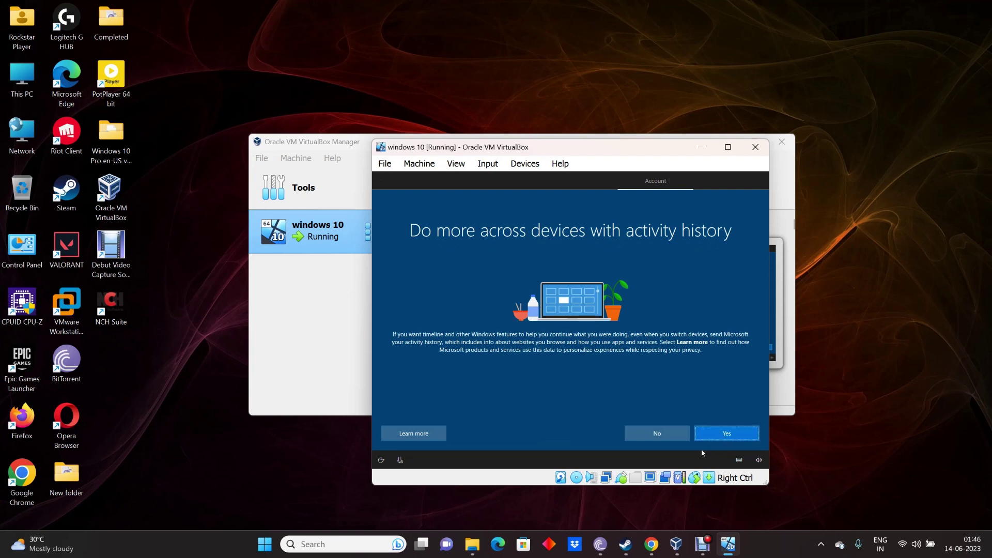
# Step: Say Yes to activity history, then Accept Cortana and the default privacy settings
pyautogui.click(726, 437)
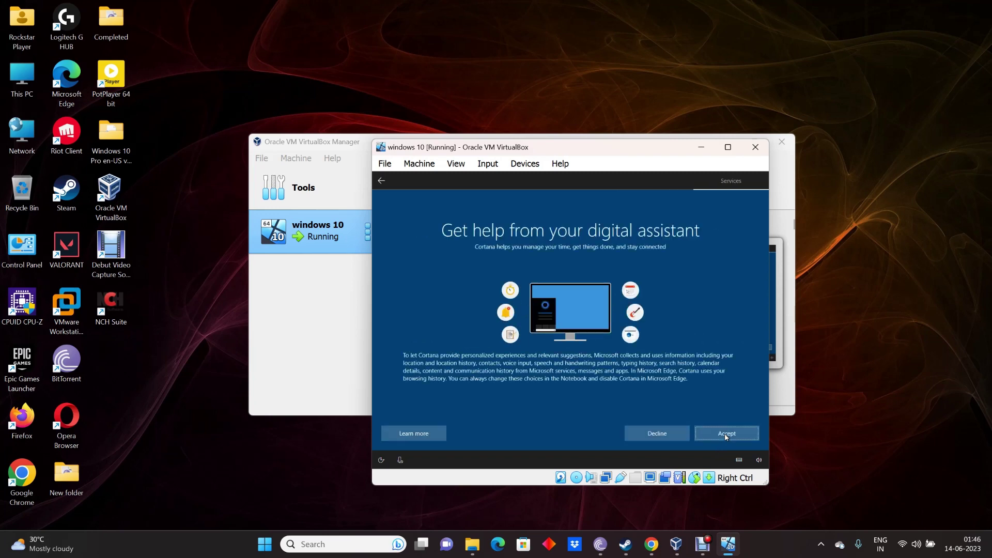
pyautogui.click(734, 435)
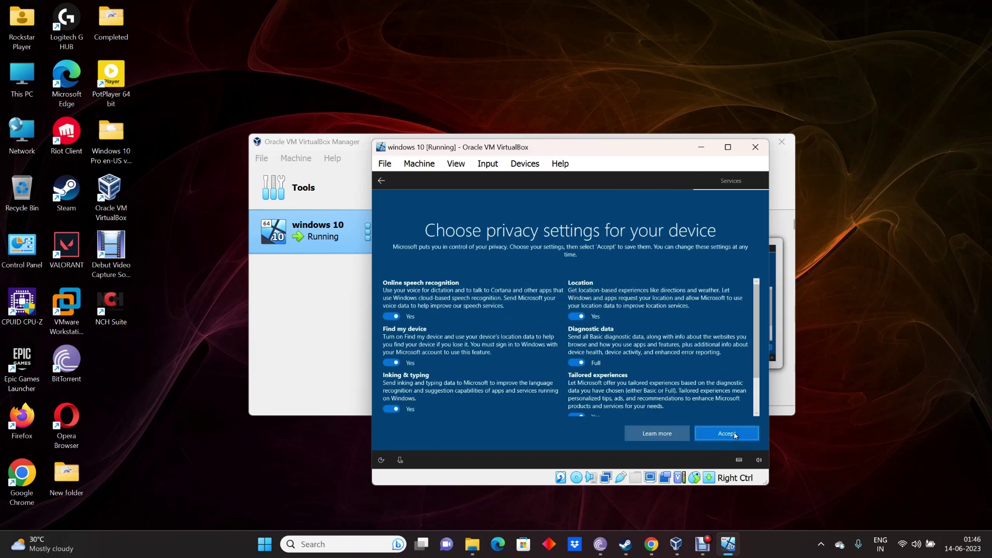
pyautogui.click(740, 436)
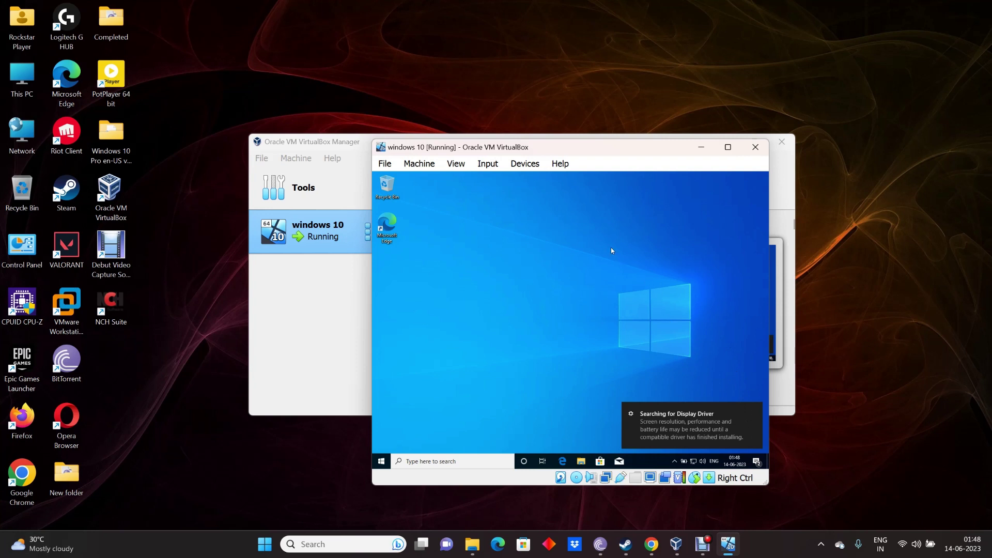
# Step: Refresh the newly reached Windows 10 desktop from its right-click menu
pyautogui.rightClick(597, 227)
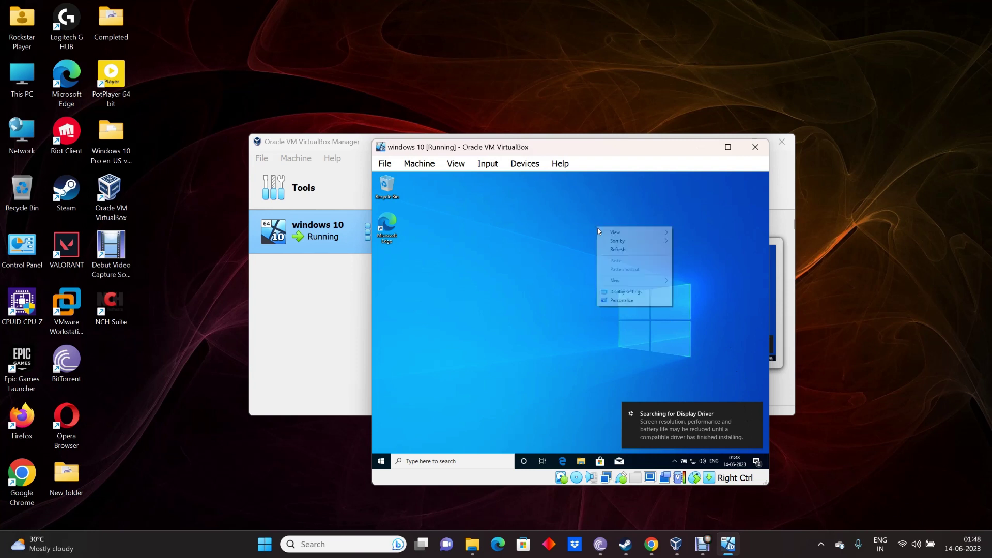
pyautogui.click(631, 249)
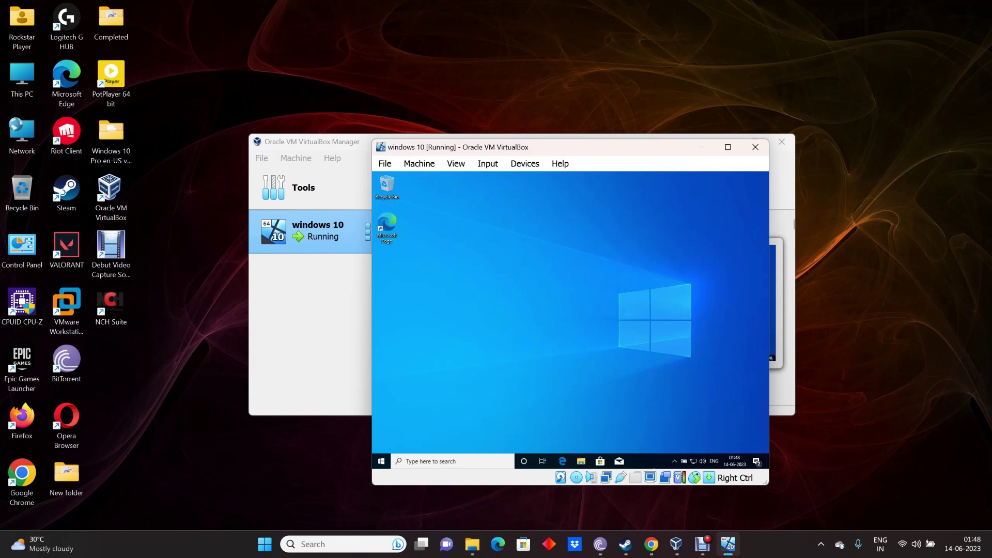